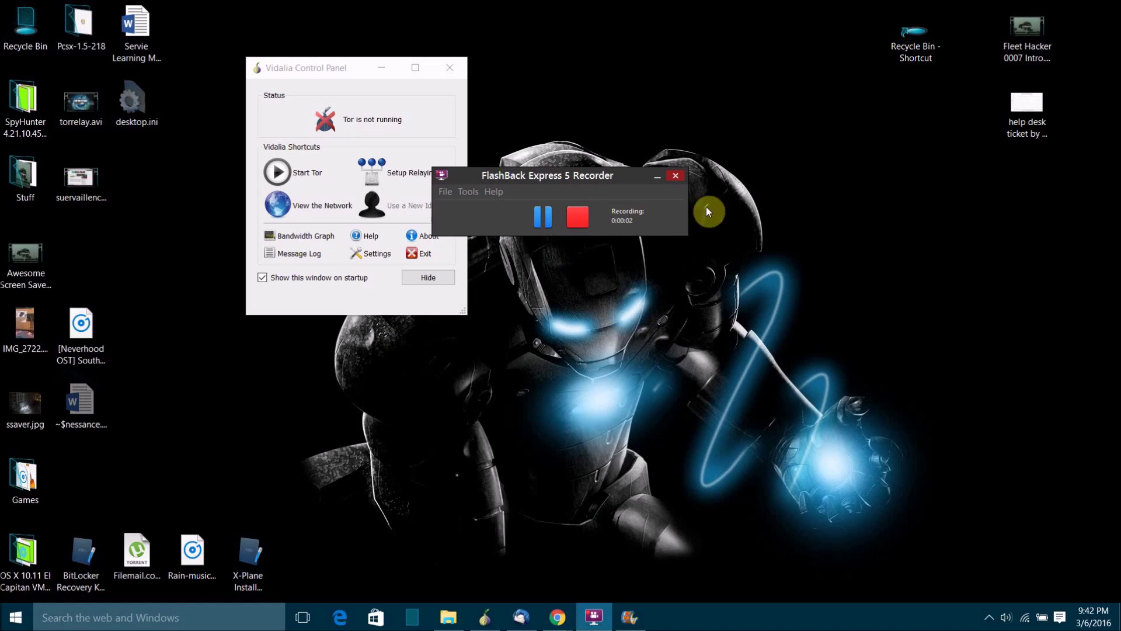
# Step: Move the recorder window down out of the way, then briefly open and dismiss the relay settings
pyautogui.moveTo(586, 175); pyautogui.dragTo(678, 276)
pyautogui.moveTo(698, 316); pyautogui.dragTo(814, 556)
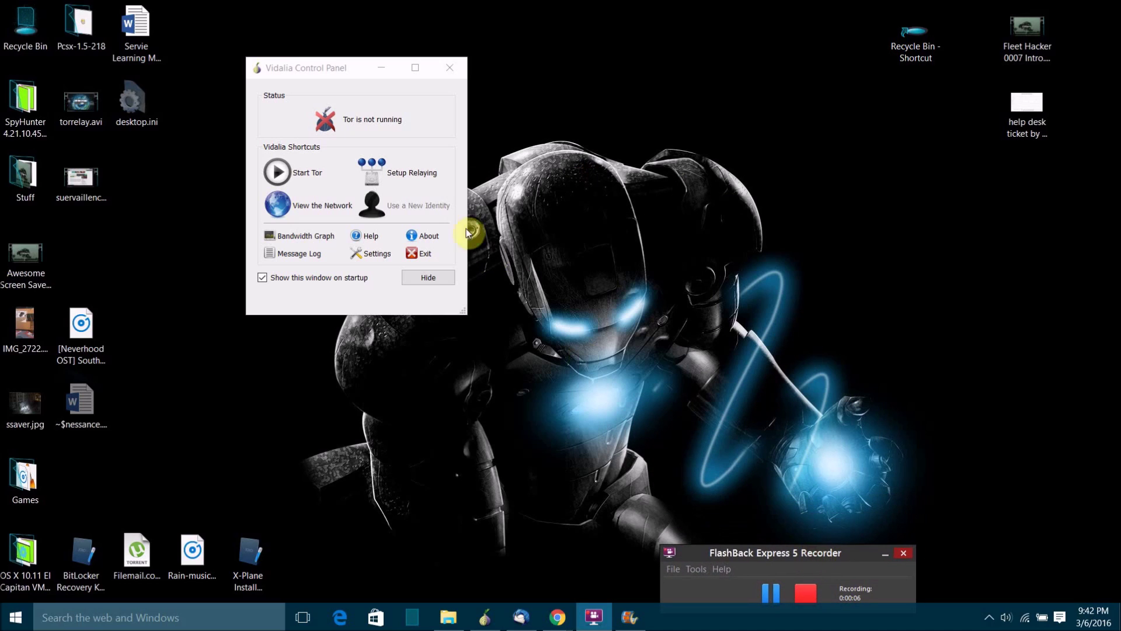
pyautogui.click(401, 165)
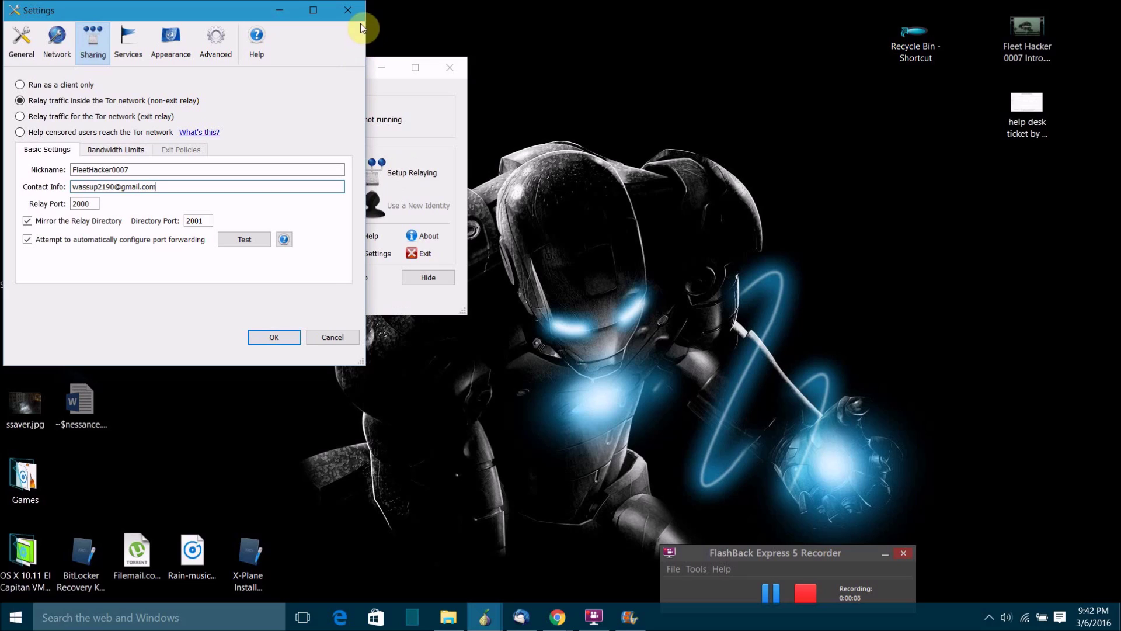
pyautogui.press('Escape')
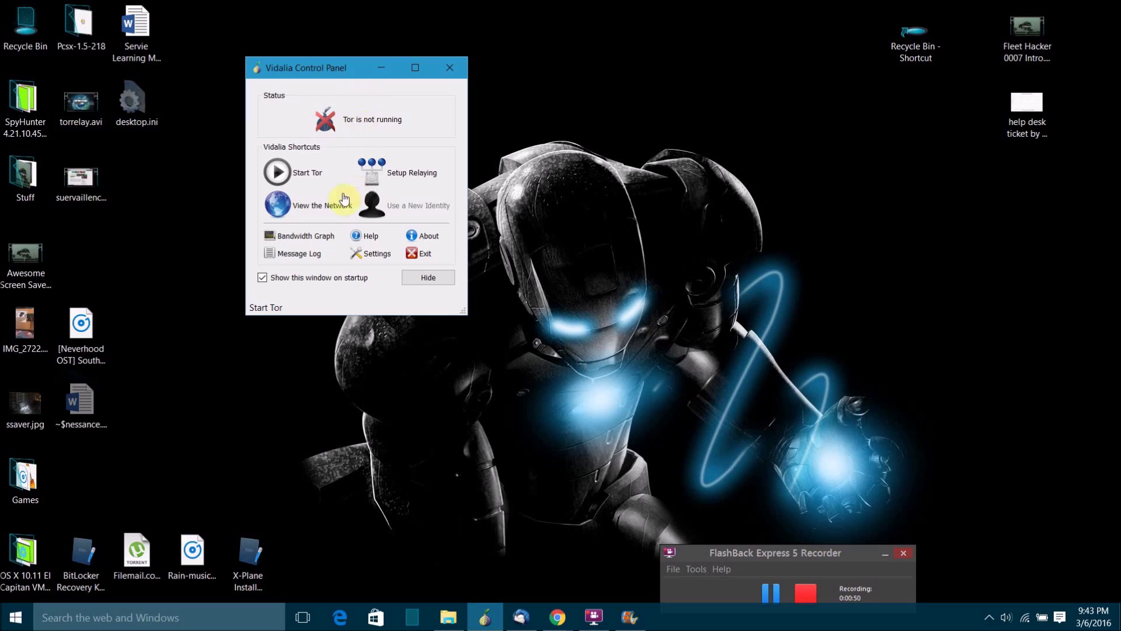
# Step: Bring the Chrome New Tab window forward and open the downloaded vidalia-relay-bundle .exe
pyautogui.click(558, 617)
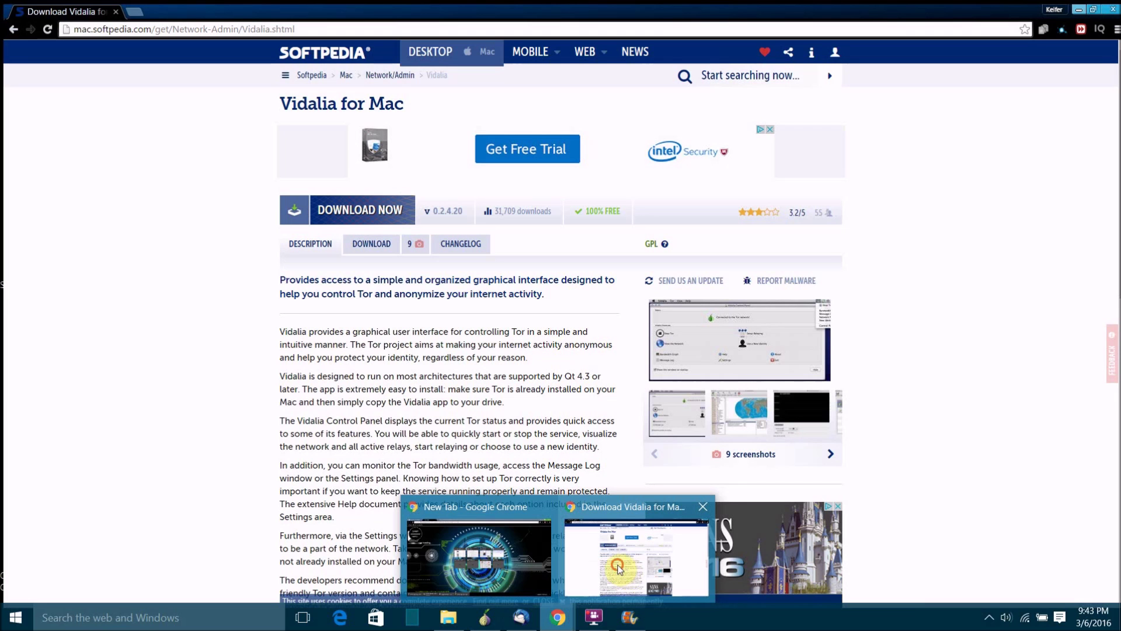
pyautogui.click(610, 570)
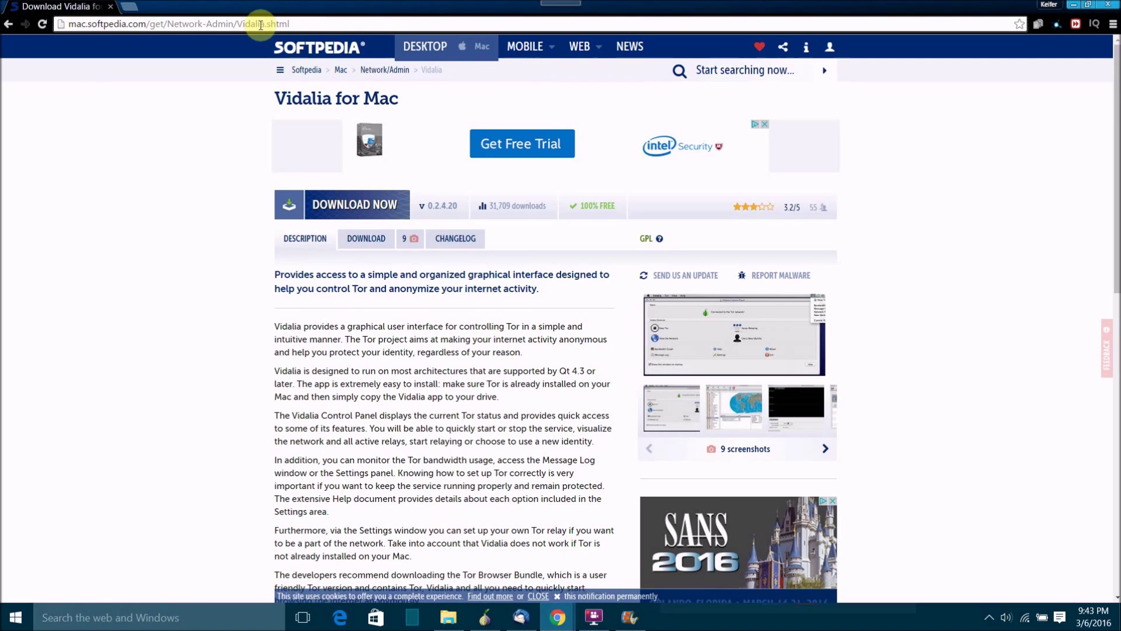
pyautogui.click(1073, 5)
pyautogui.click(556, 614)
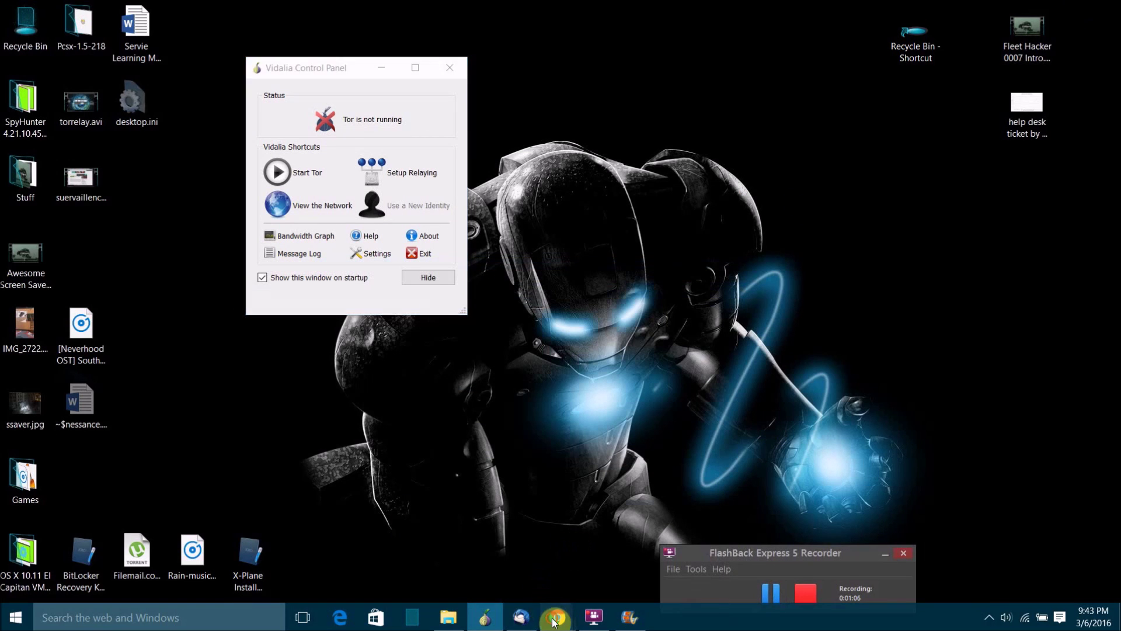
pyautogui.click(532, 520)
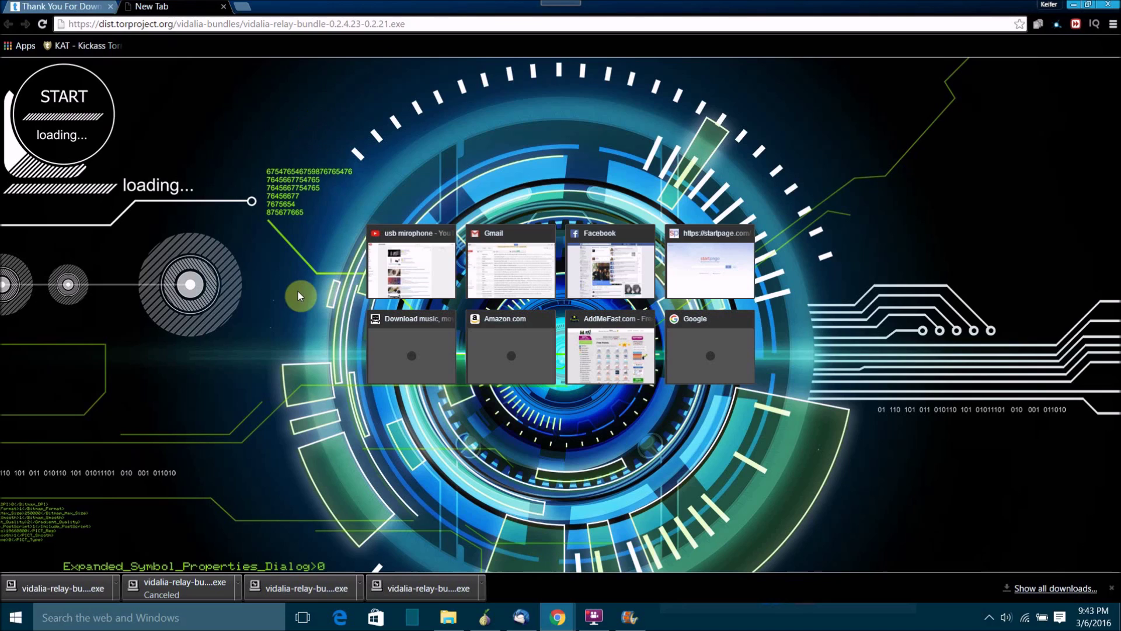
pyautogui.click(310, 590)
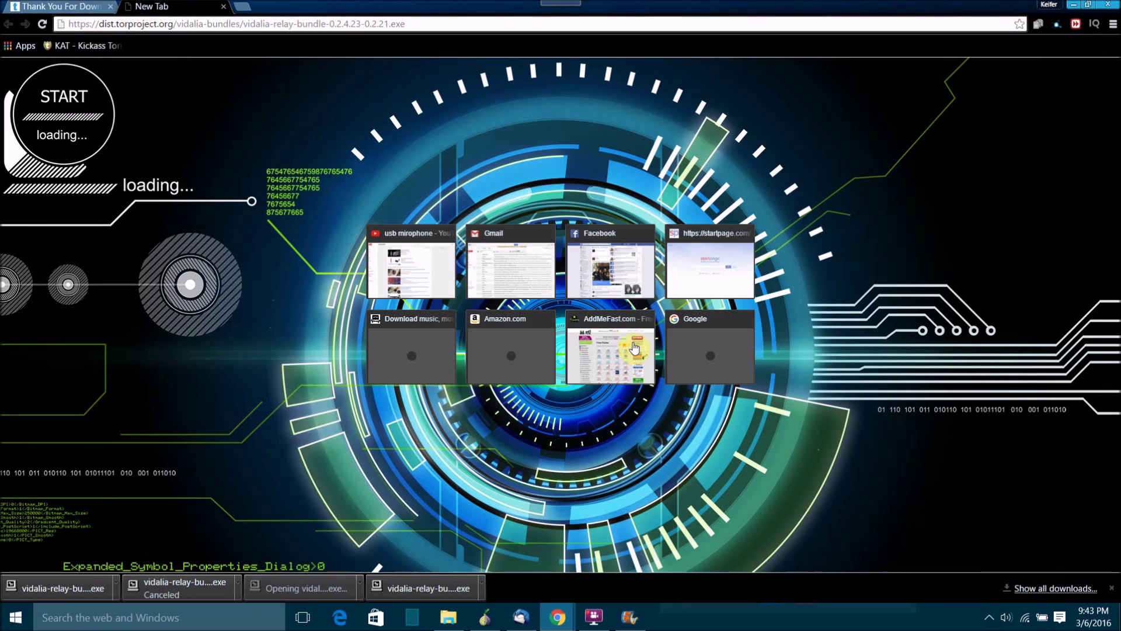
# Step: Advance two installer pages, cancel and confirm quitting setup, and return to the Vidalia control panel
pyautogui.click(634, 425)
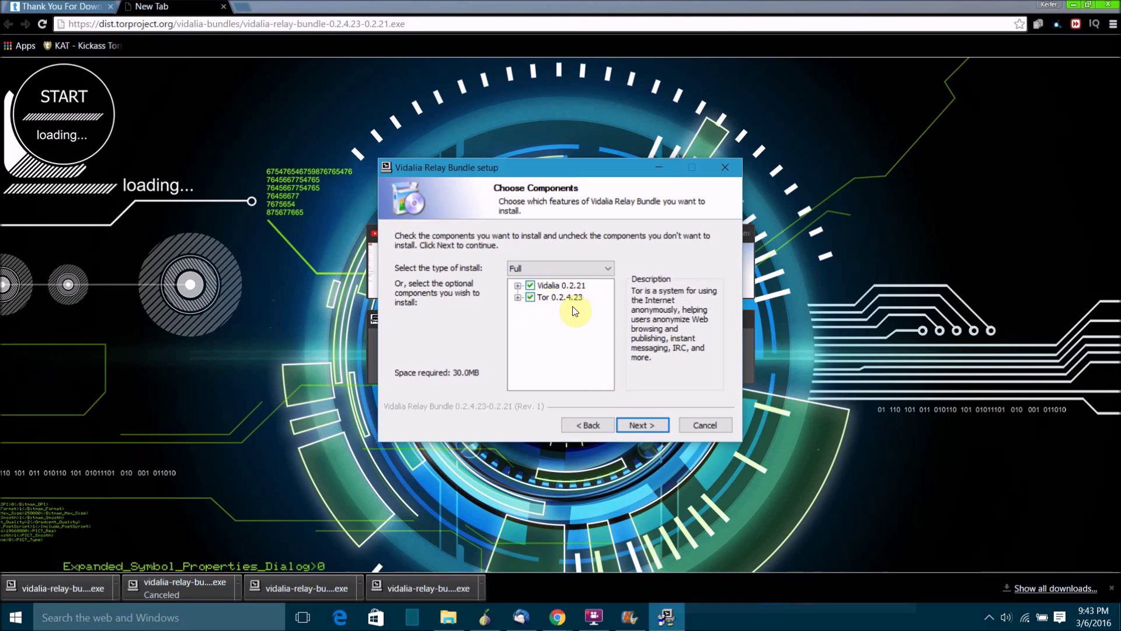
pyautogui.click(635, 426)
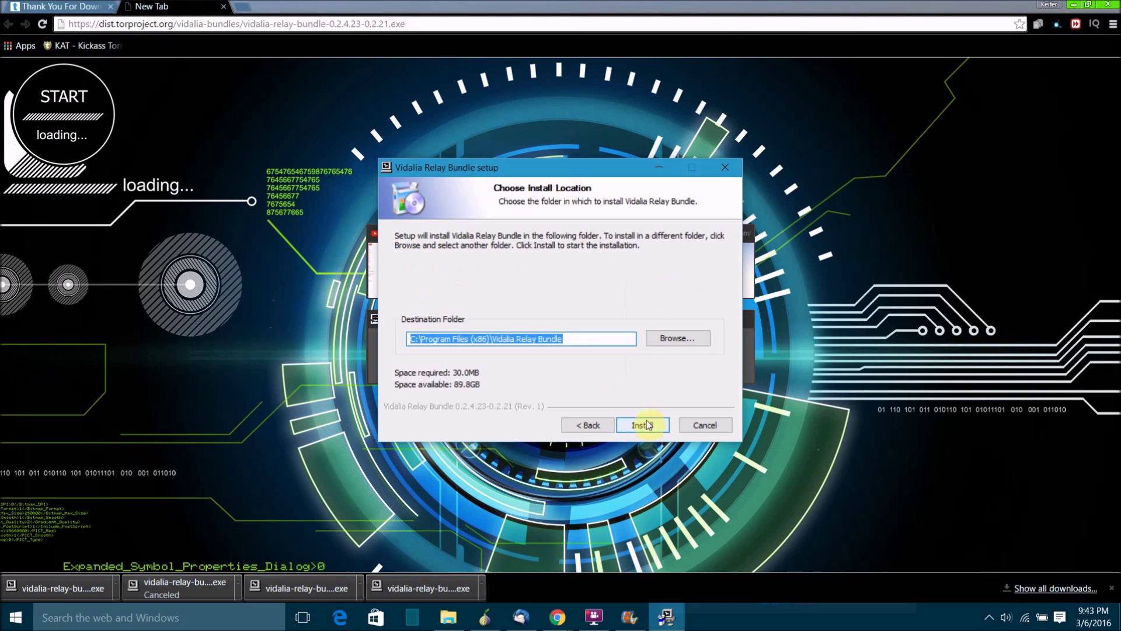
pyautogui.click(686, 422)
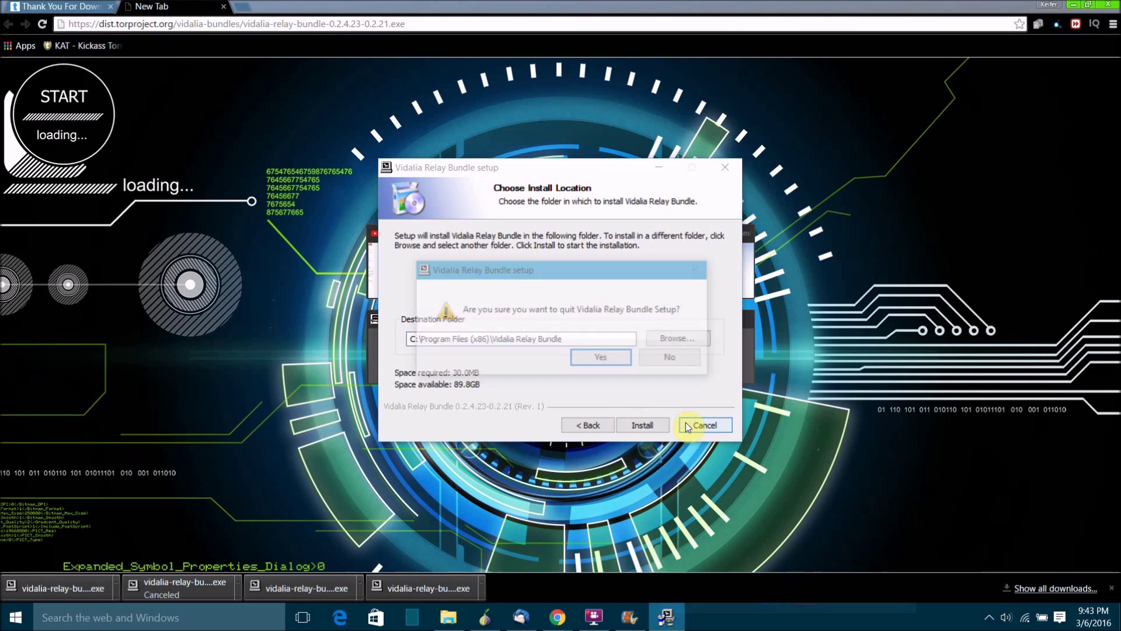
pyautogui.click(603, 358)
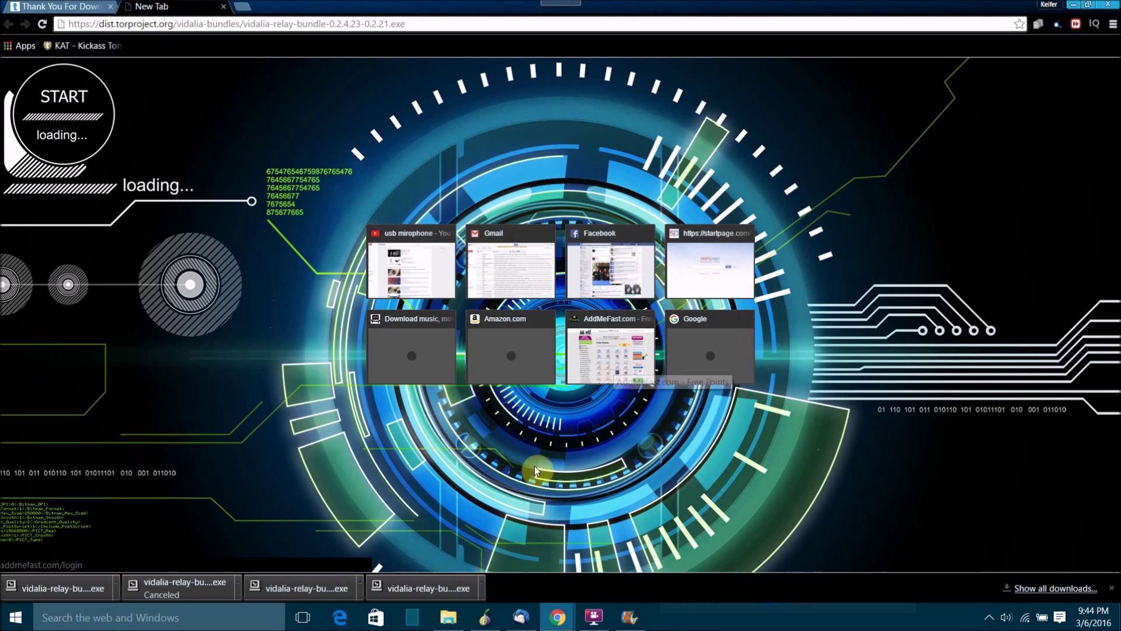
pyautogui.click(494, 617)
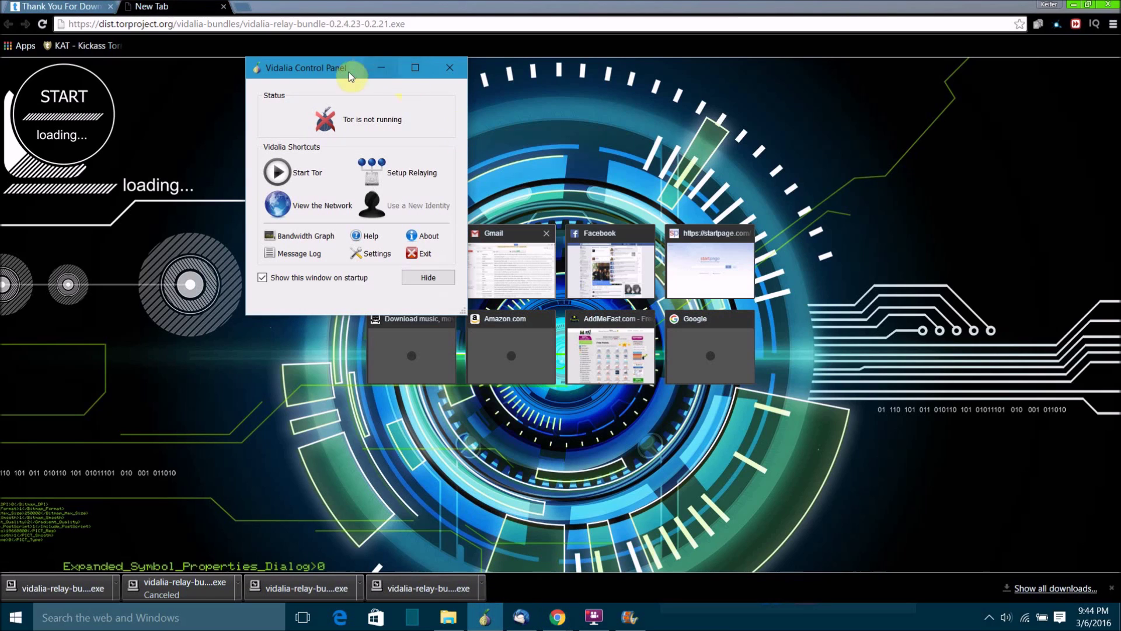
# Step: Drag the Vidalia Control Panel into the centre of the screen
pyautogui.moveTo(337, 72); pyautogui.dragTo(513, 222)
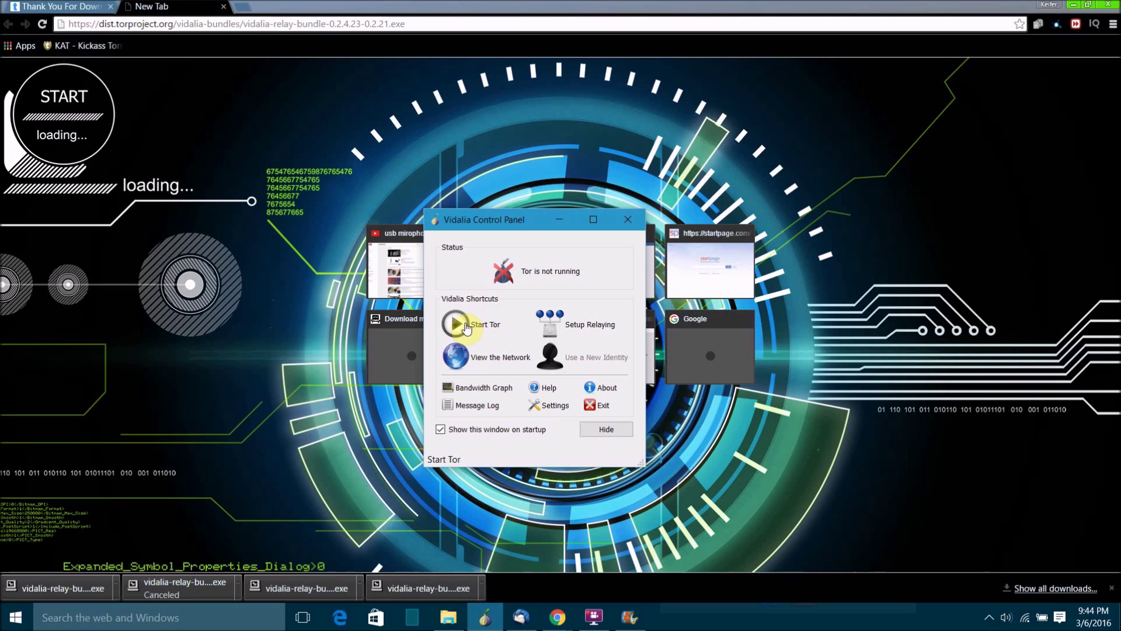
# Step: Show the Advanced tab of the relay settings and select control port 2003 on 127.0.0.1
pyautogui.click(553, 325)
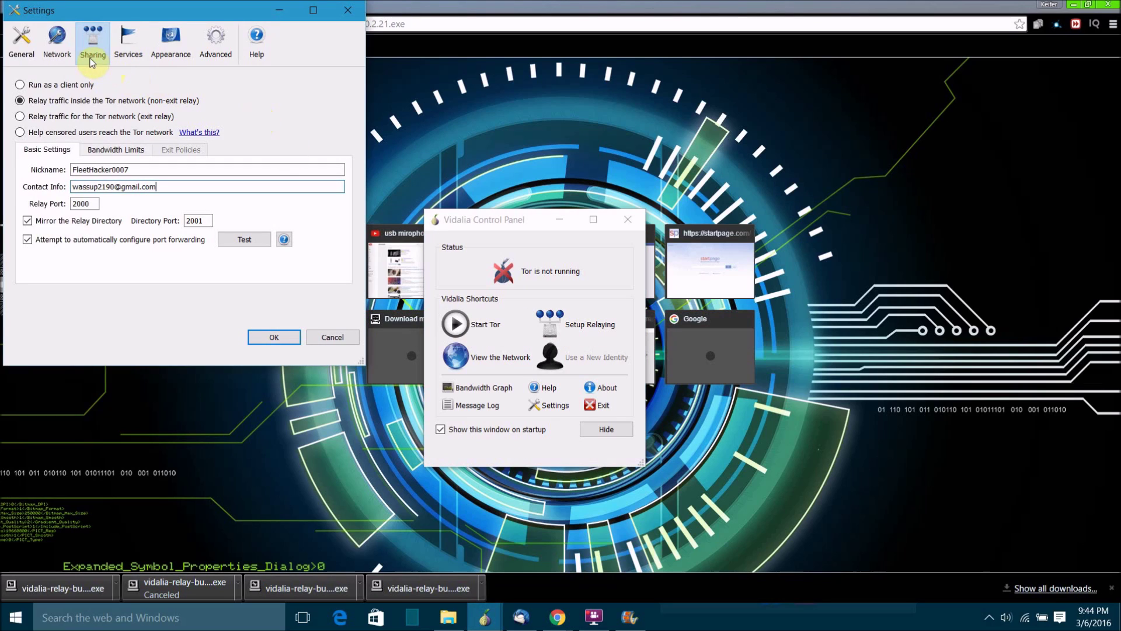
pyautogui.click(223, 57)
pyautogui.doubleClick(170, 117)
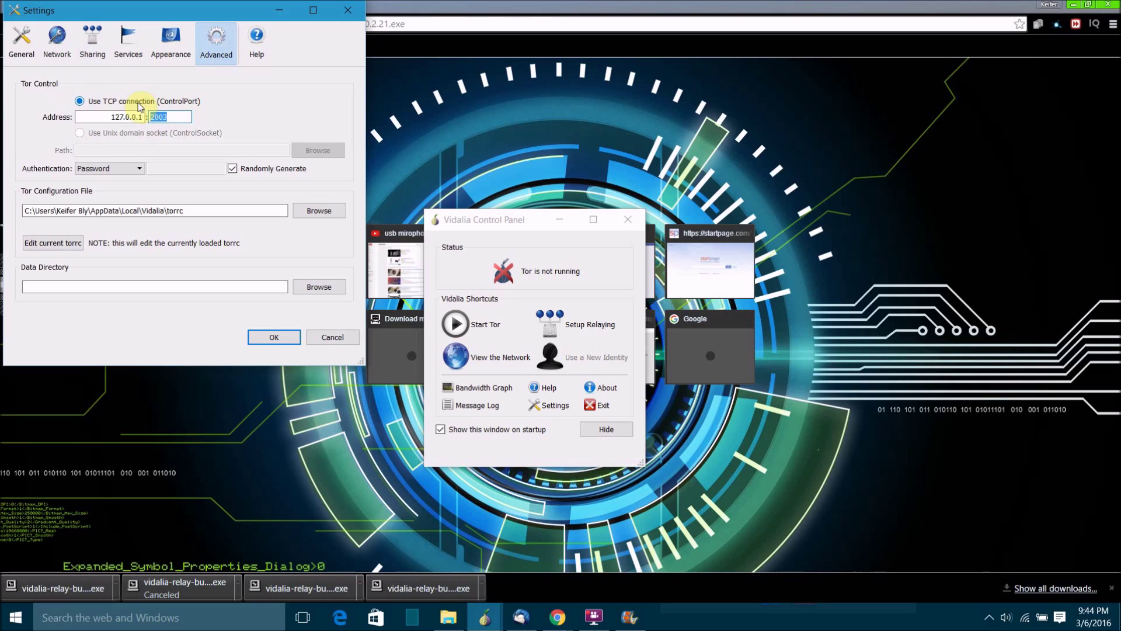
pyautogui.click(185, 115)
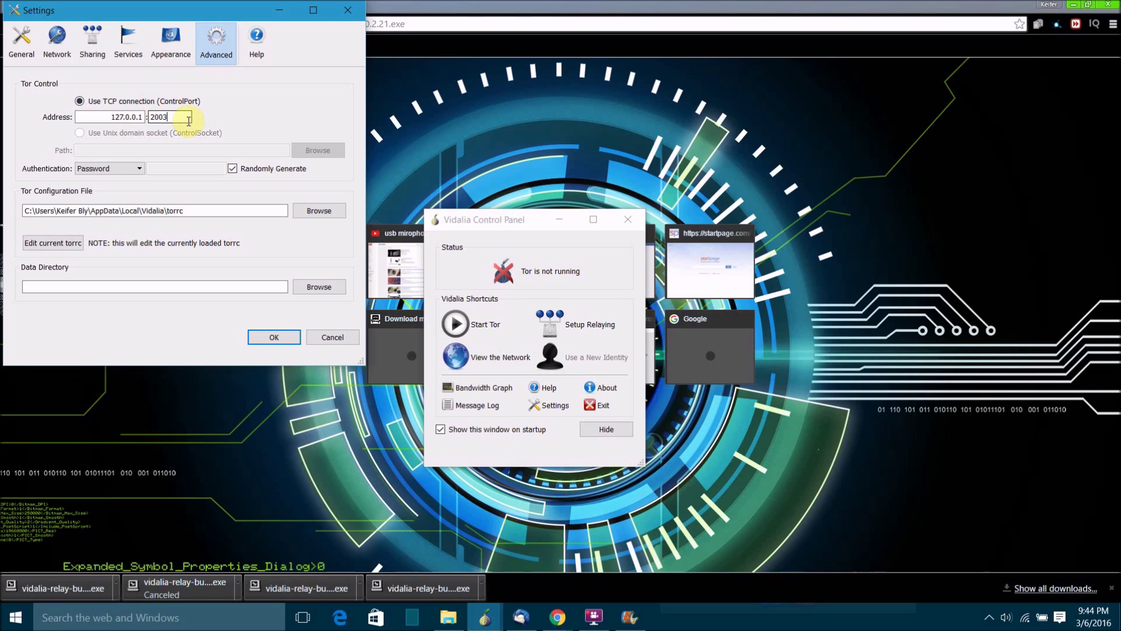
# Step: On the Sharing tab, choose exit relay, then switch to helping censored users as a bridge relay
pyautogui.moveTo(189, 121); pyautogui.dragTo(146, 115)
pyautogui.click(104, 51)
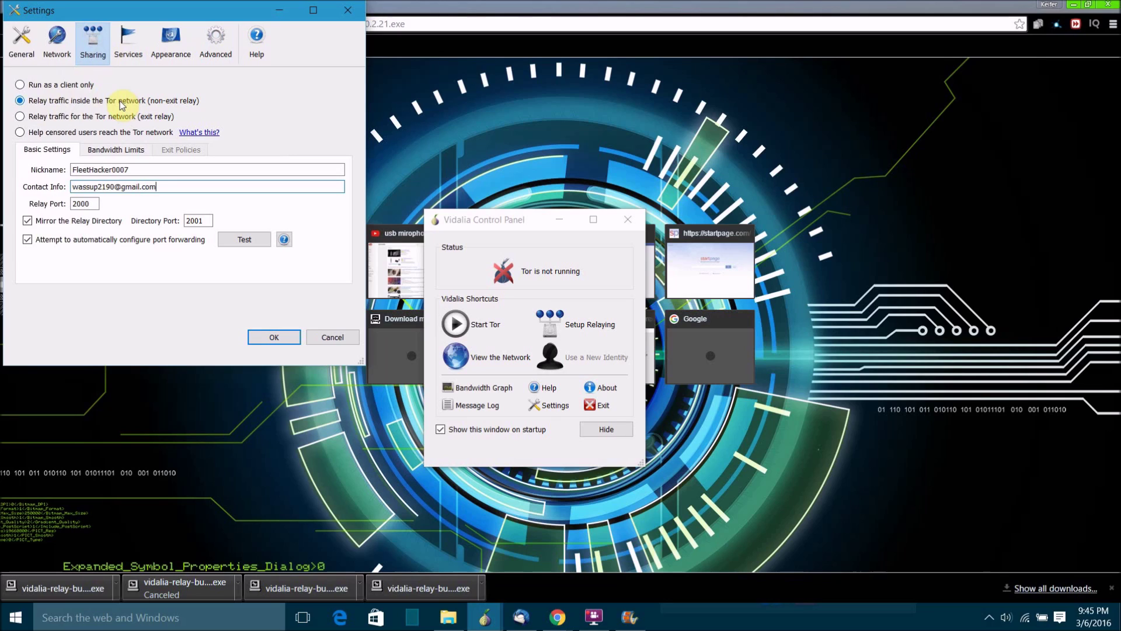
pyautogui.click(78, 121)
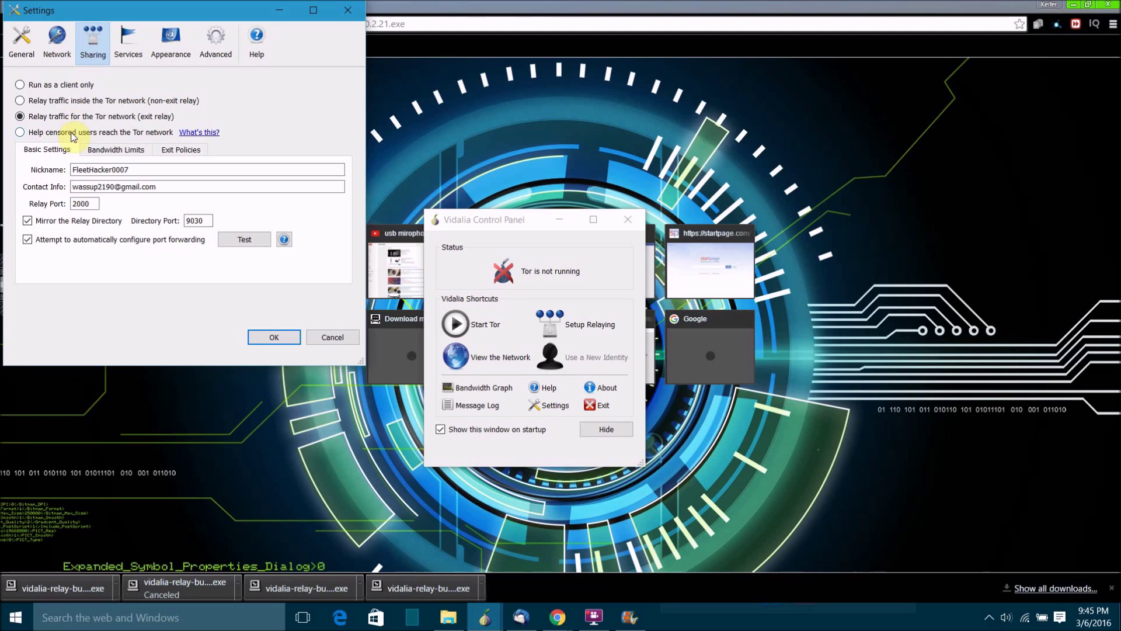
pyautogui.click(73, 134)
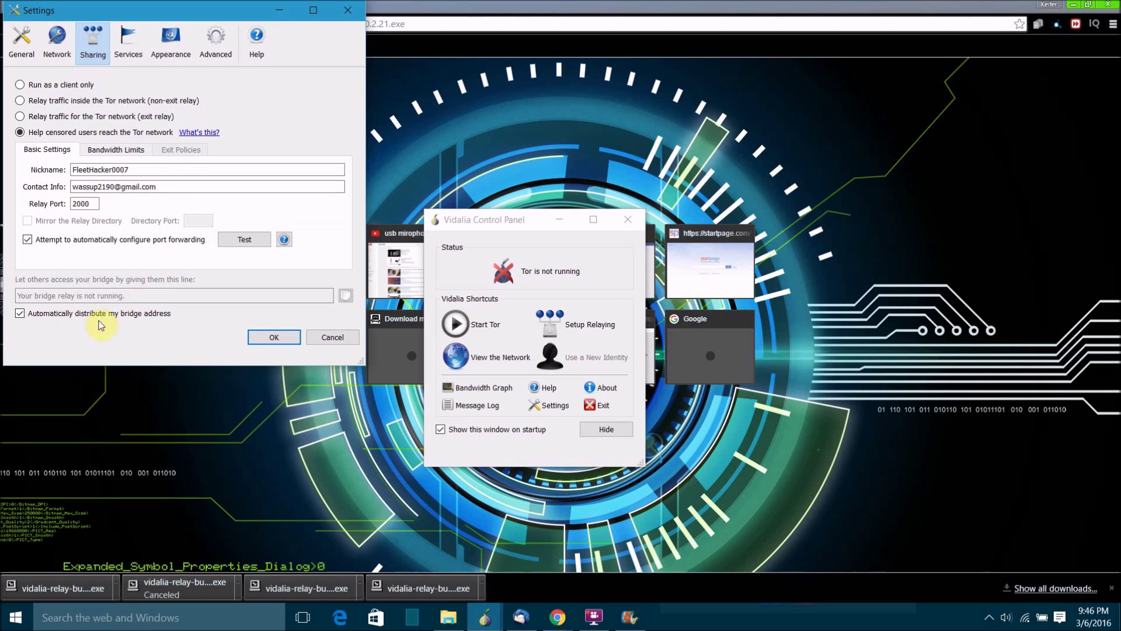
# Step: Review the relay nickname and contact info fields, then move on to the relay port
pyautogui.moveTo(141, 169); pyautogui.dragTo(66, 161)
pyautogui.click(127, 169)
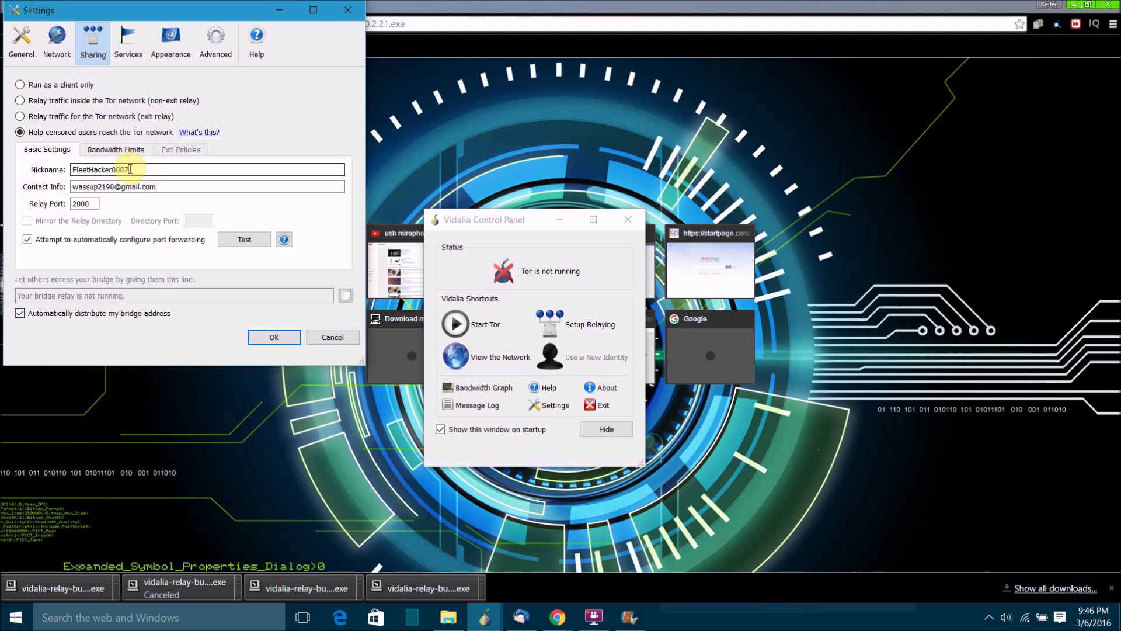
pyautogui.moveTo(220, 188); pyautogui.dragTo(97, 176)
pyautogui.click(155, 188)
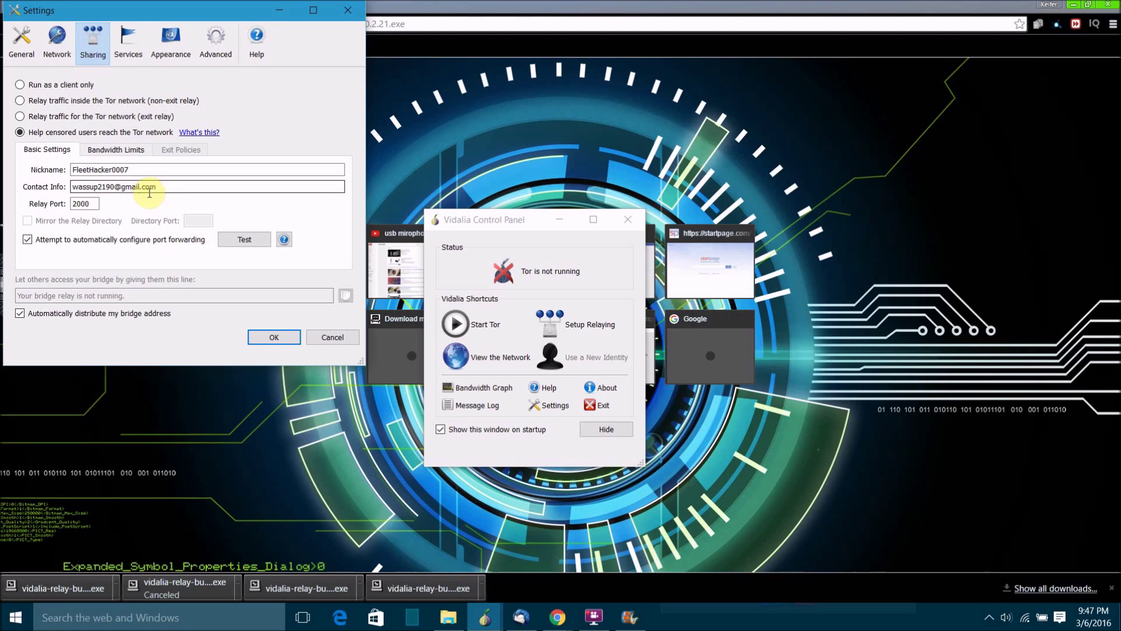
pyautogui.press('Tab')
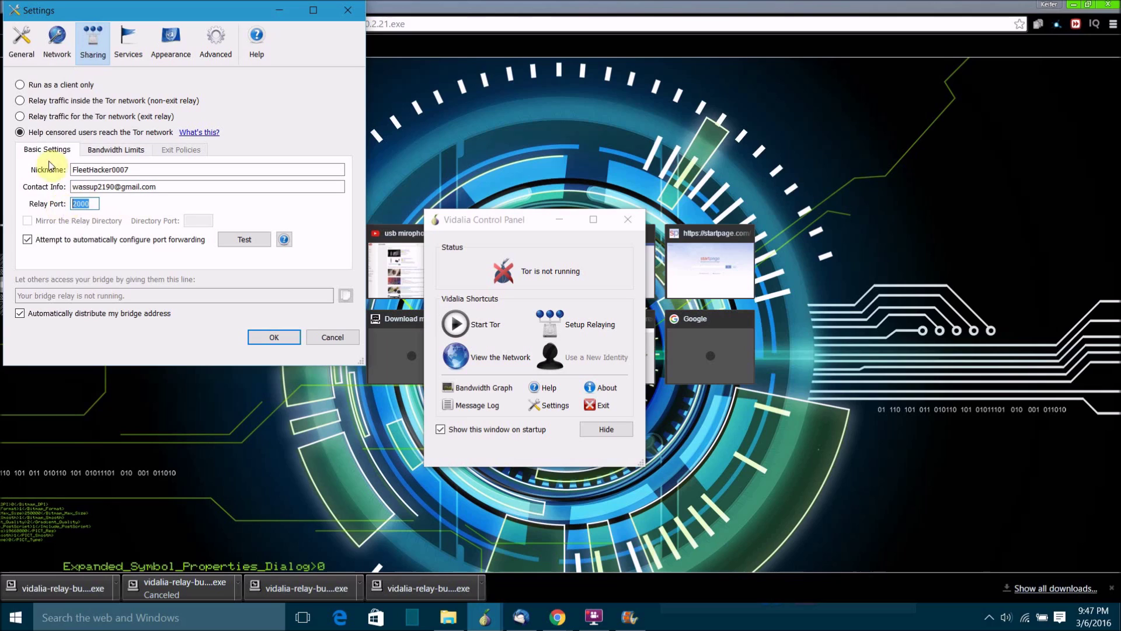
# Step: Make the relay a non-exit relay mirroring the directory on port 9030, relay port 2000, and save
pyautogui.click(53, 102)
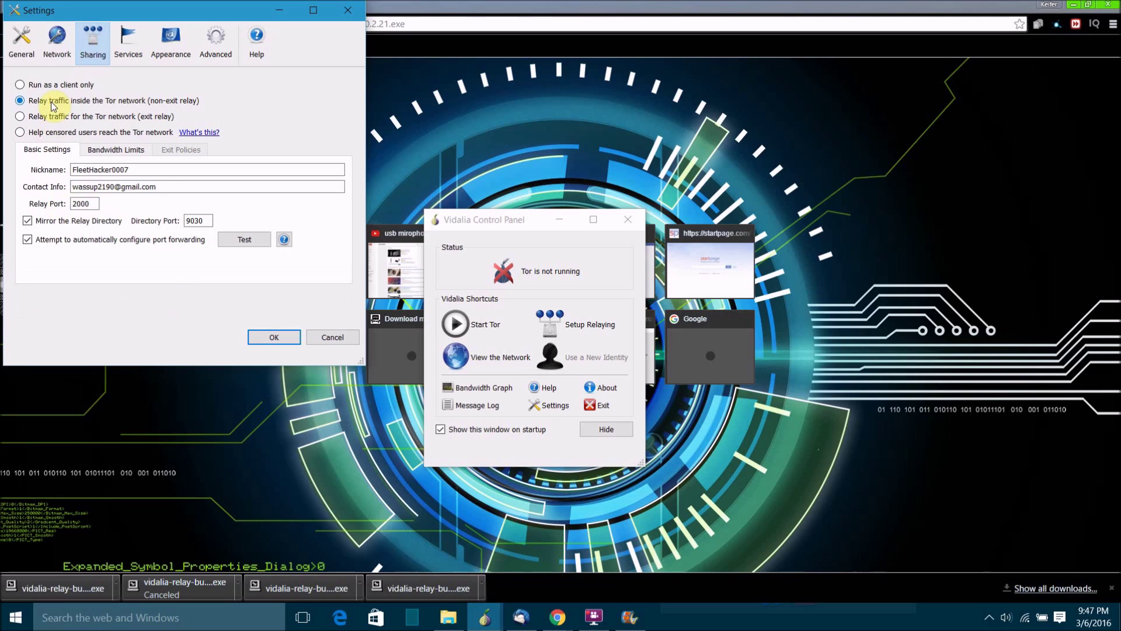
pyautogui.click(55, 115)
pyautogui.click(68, 102)
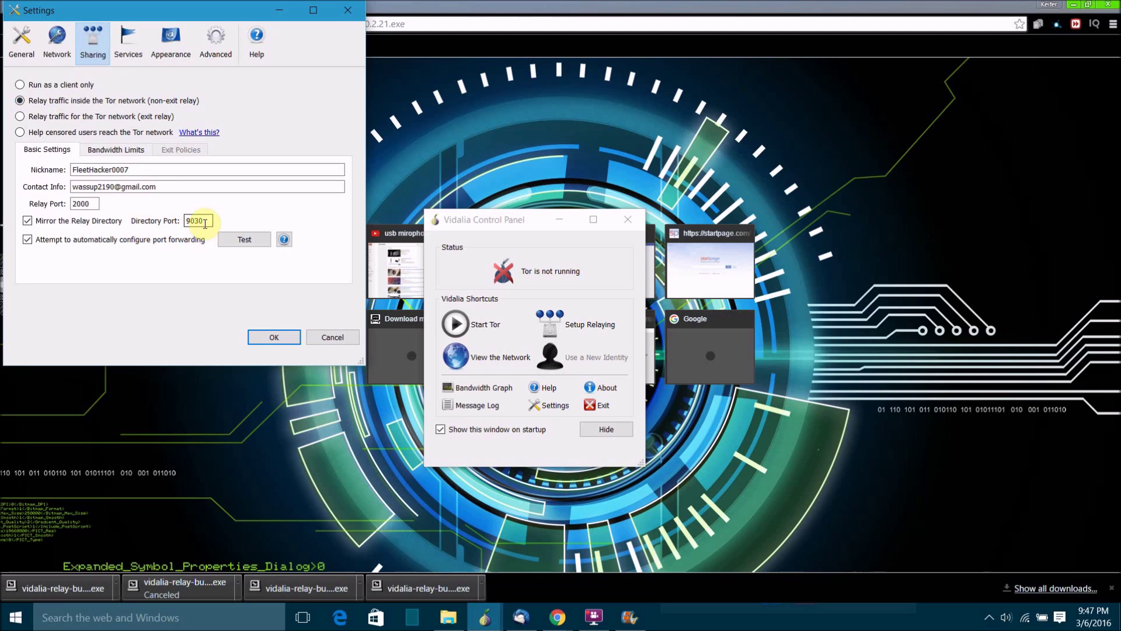
pyautogui.click(287, 343)
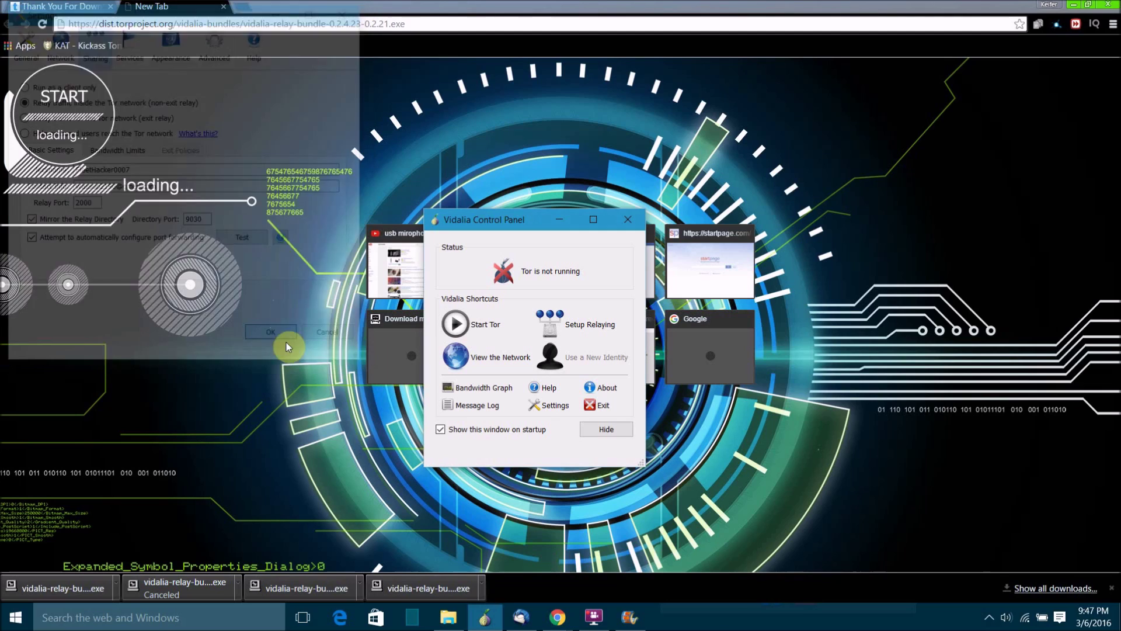
# Step: Start Tor and wait for the control panel to show Connected to the Tor network
pyautogui.click(446, 320)
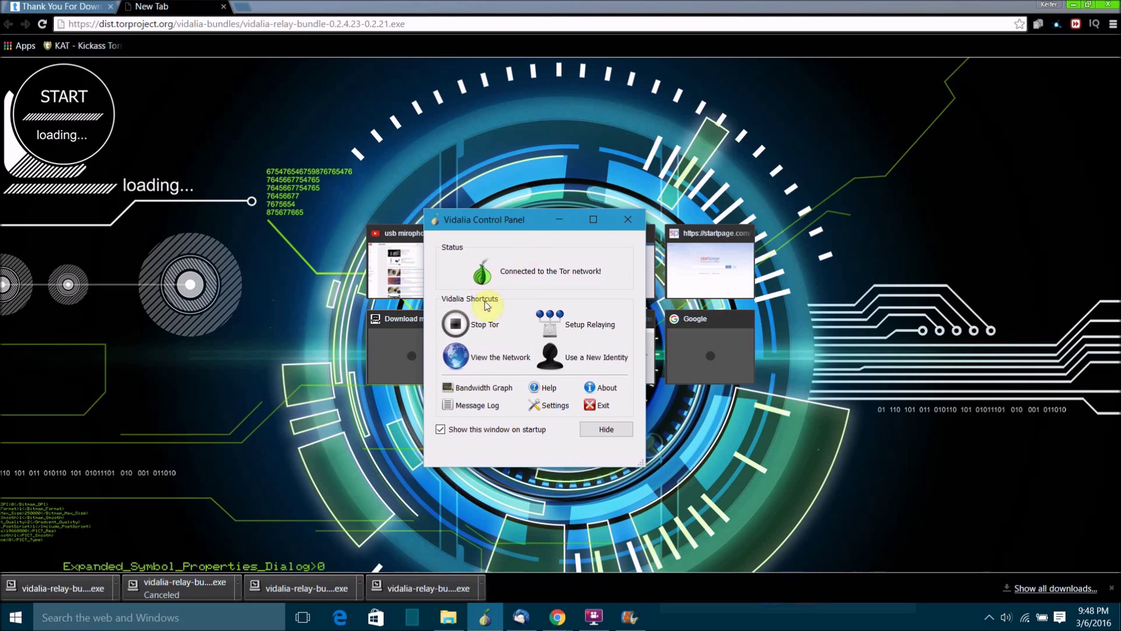
# Step: Open the Message Log and select the 'Your Relay is Online' entry
pyautogui.click(468, 413)
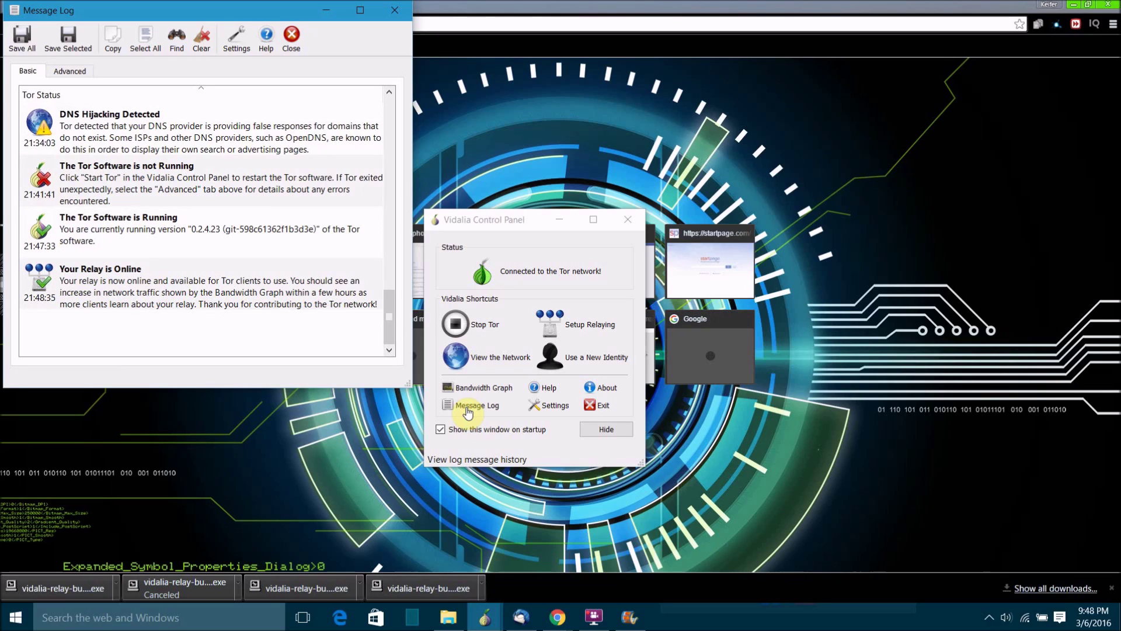
pyautogui.click(263, 305)
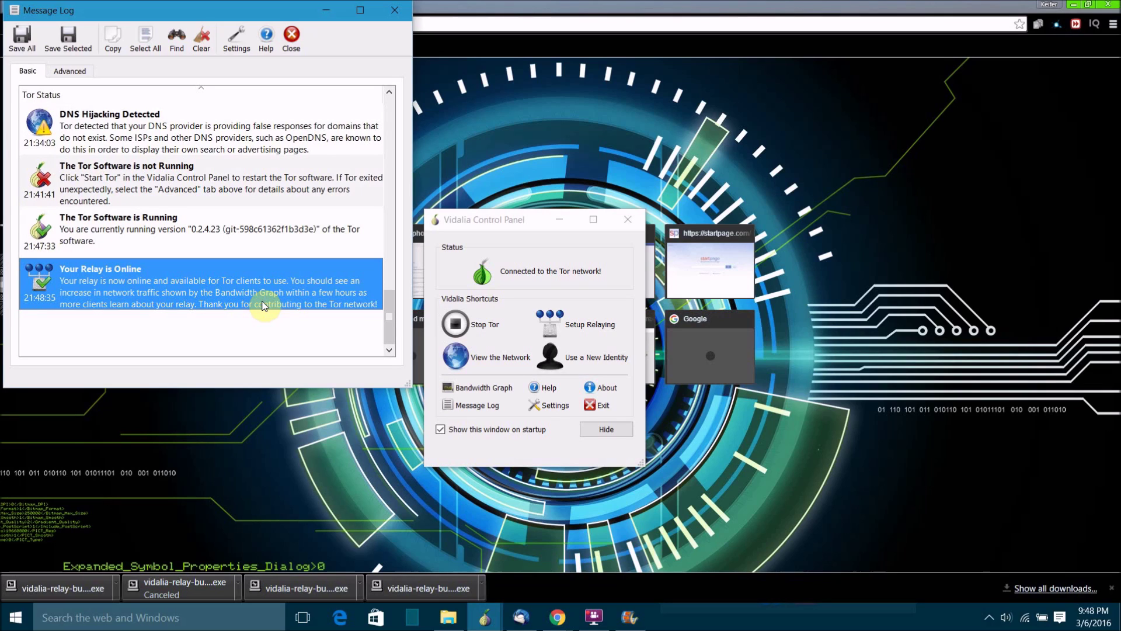
# Step: Close the message log, inspect the madras connection on the Tor Network Map, then close the map
pyautogui.click(394, 8)
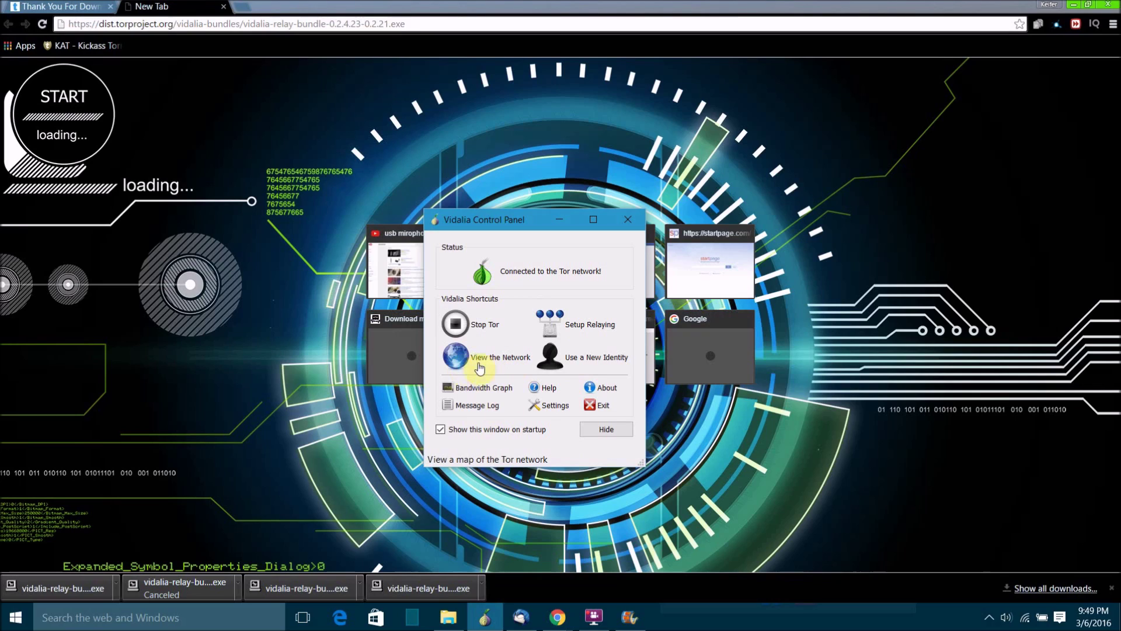
pyautogui.click(461, 357)
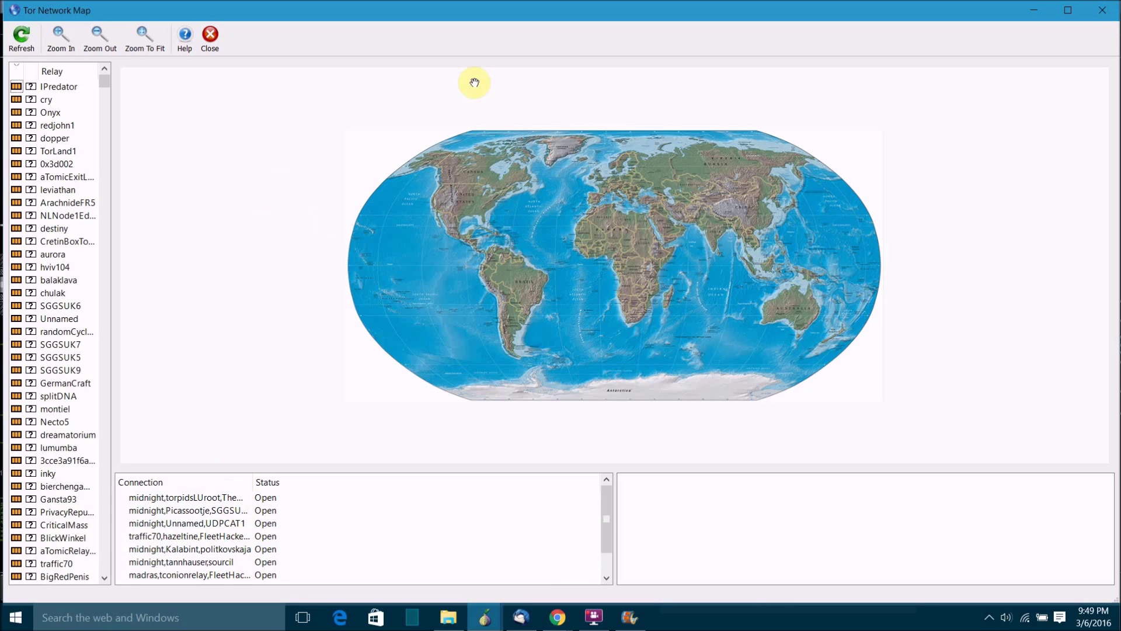
pyautogui.click(226, 577)
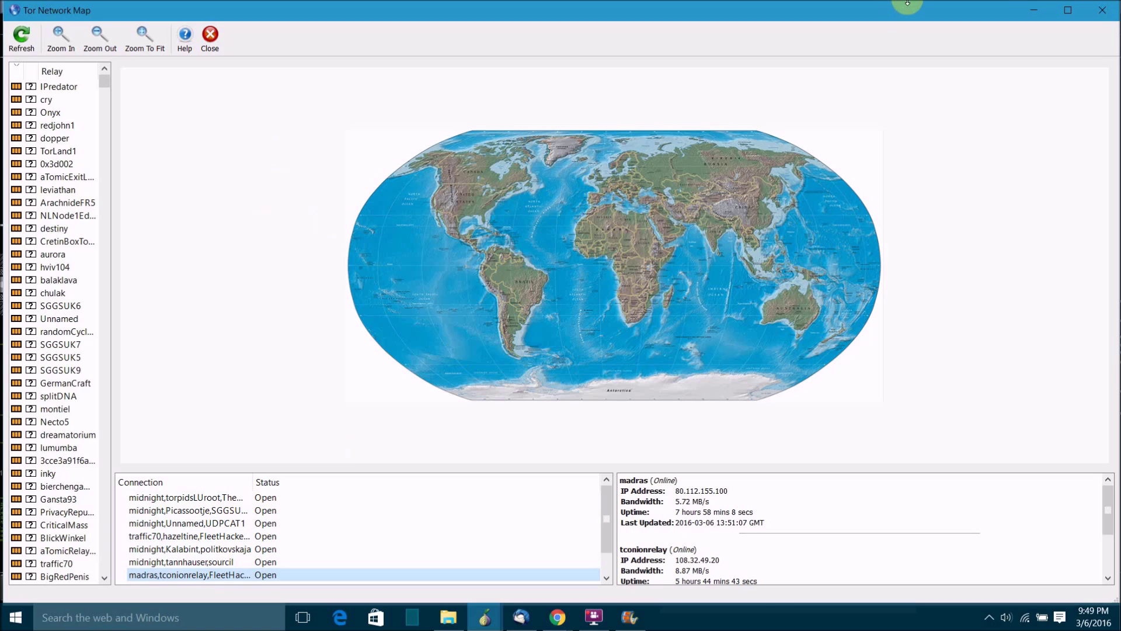
pyautogui.click(1106, 13)
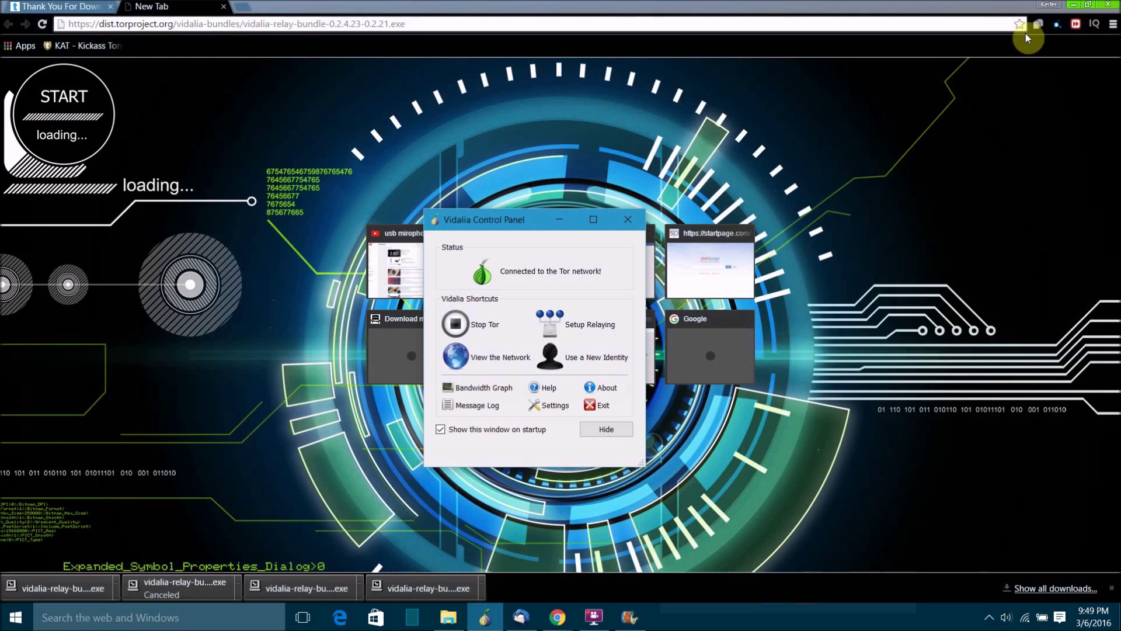
pyautogui.click(483, 388)
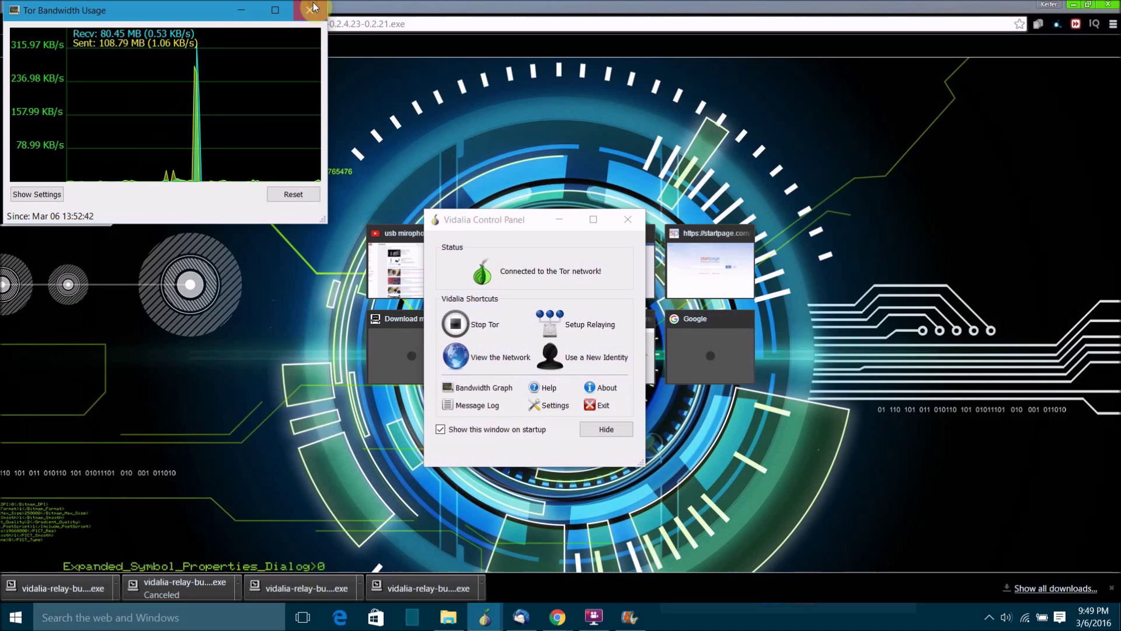
# Step: Close the bandwidth graph and set the relay's upload limit to > 1.5 Mbps, saving with OK
pyautogui.click(313, 7)
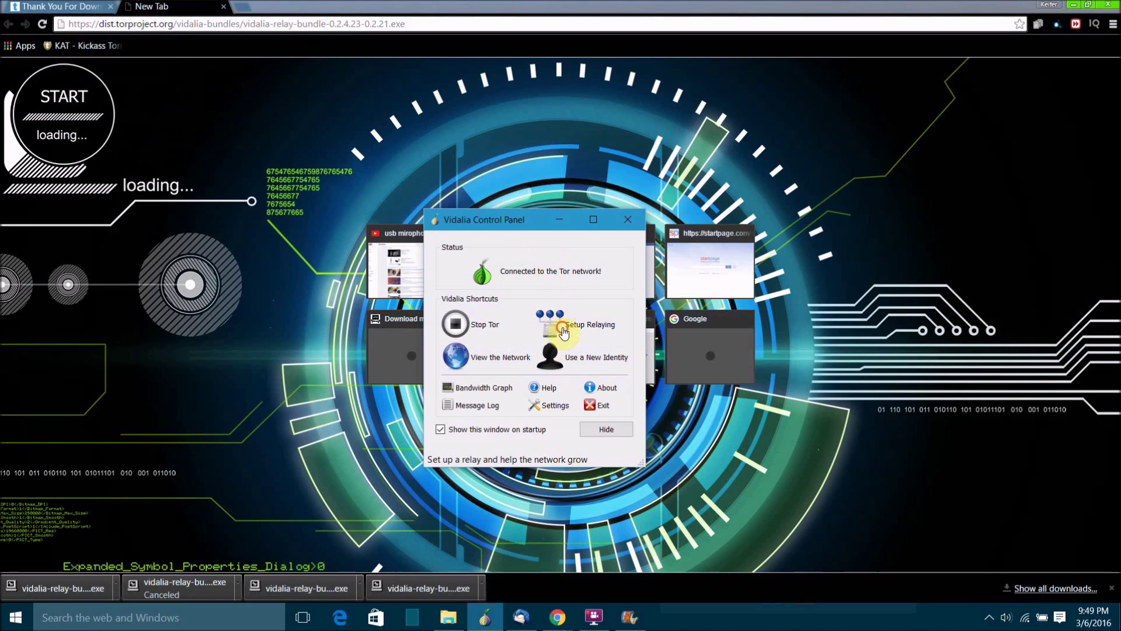
pyautogui.click(563, 327)
pyautogui.click(124, 151)
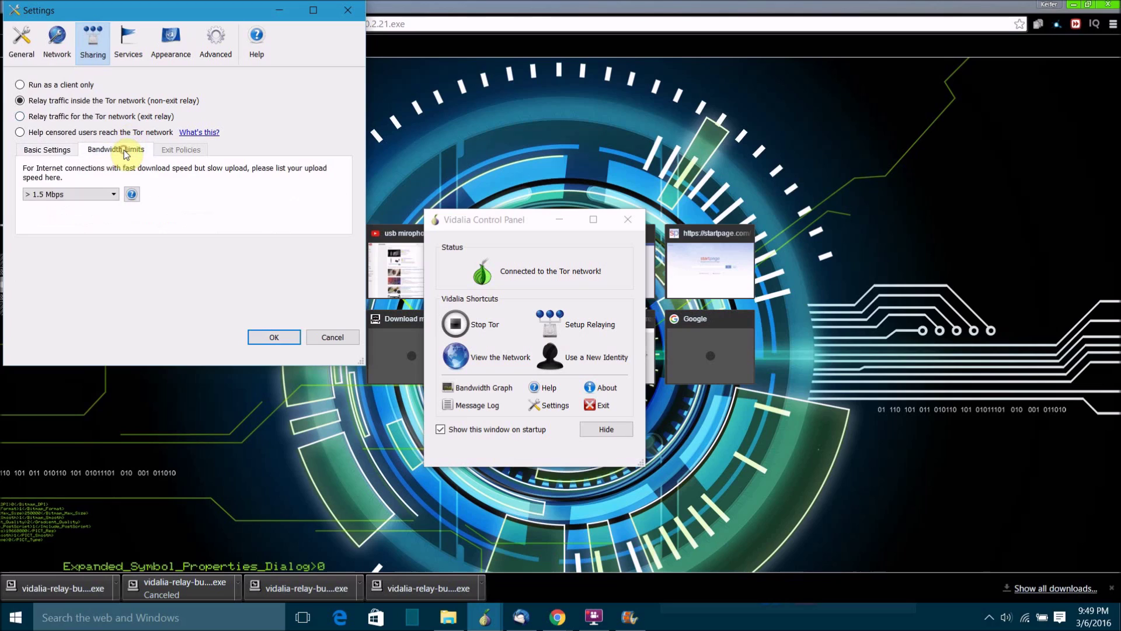
pyautogui.click(106, 195)
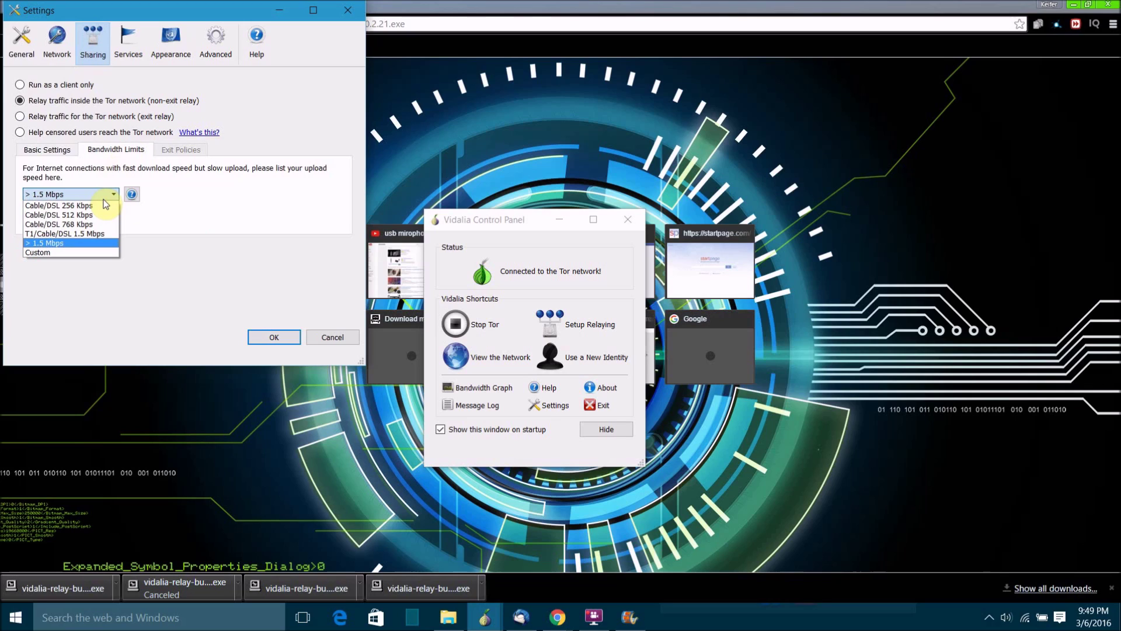
pyautogui.click(88, 243)
pyautogui.click(262, 337)
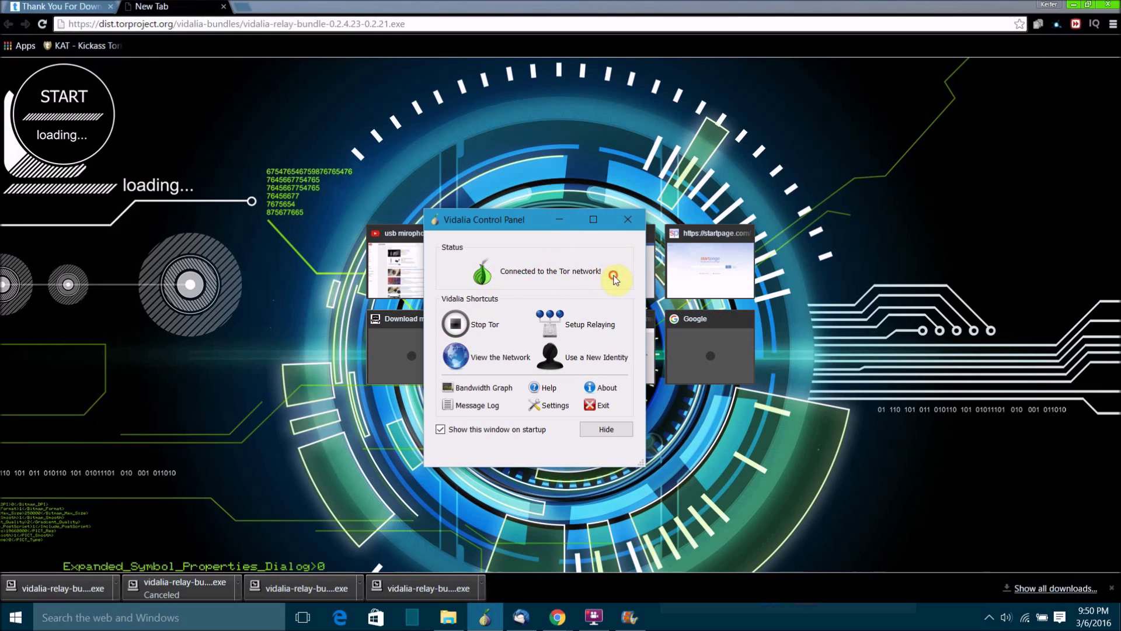
# Step: Minimize the Vidalia Control Panel to reveal Chrome's new tab page
pyautogui.click(562, 226)
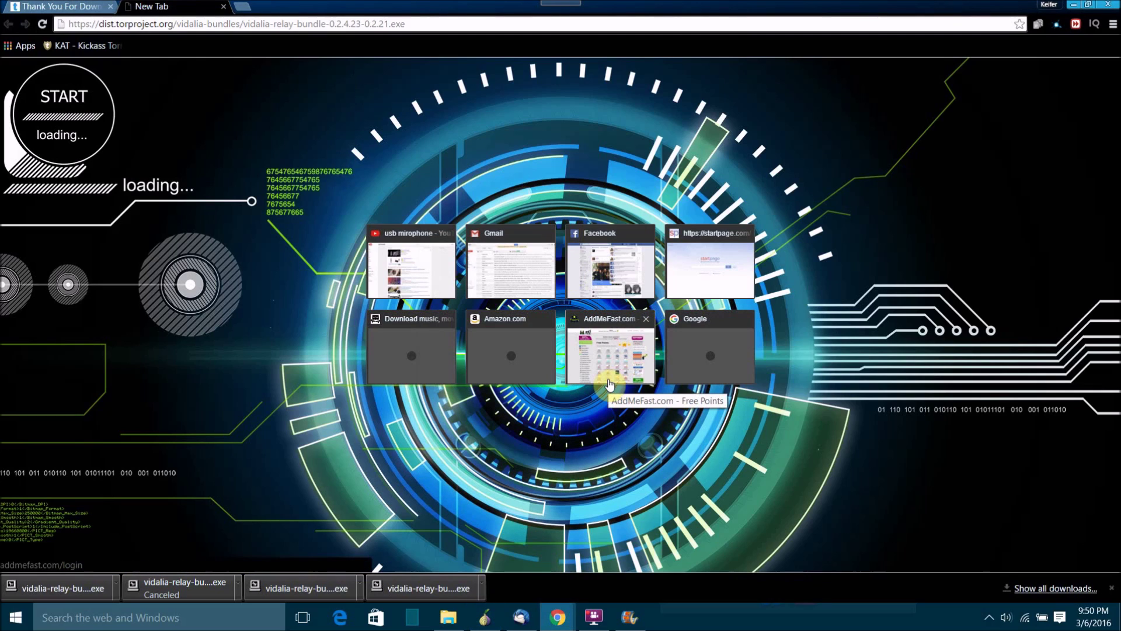
# Step: Restore the FlashBack Express 5 Recorder from the taskbar and drag it to the screen centre
pyautogui.click(594, 616)
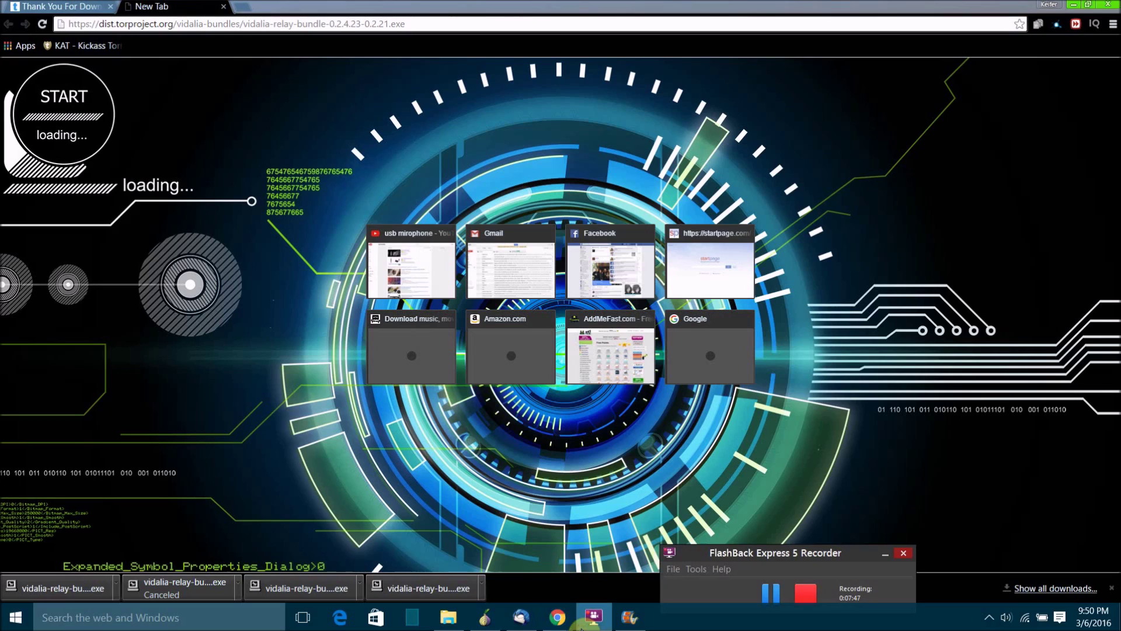
pyautogui.moveTo(715, 553); pyautogui.dragTo(471, 310)
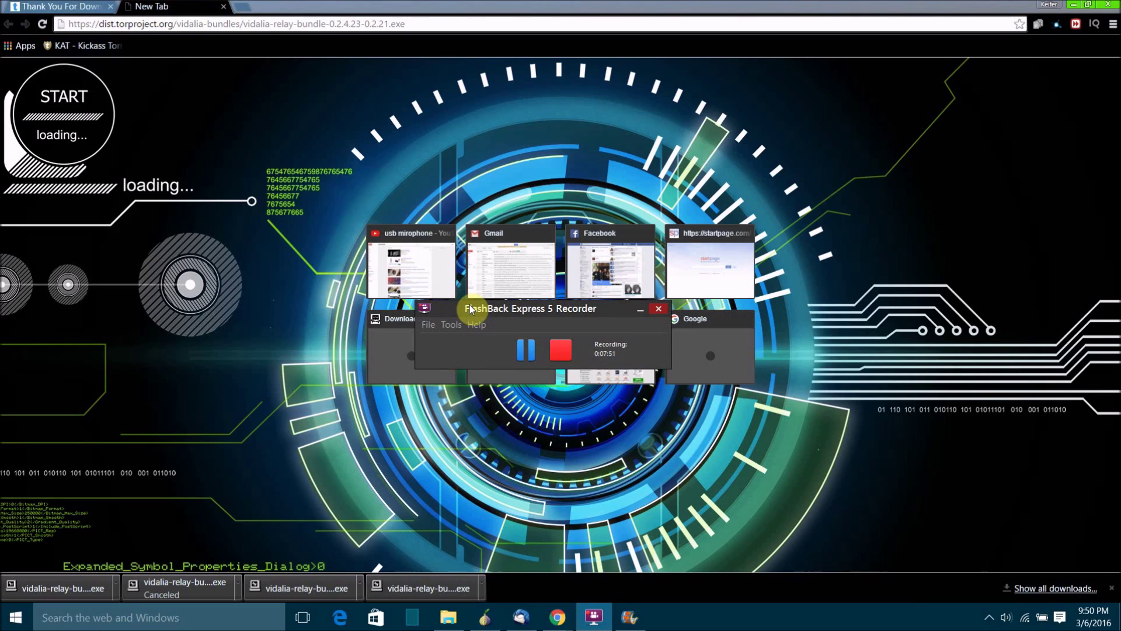